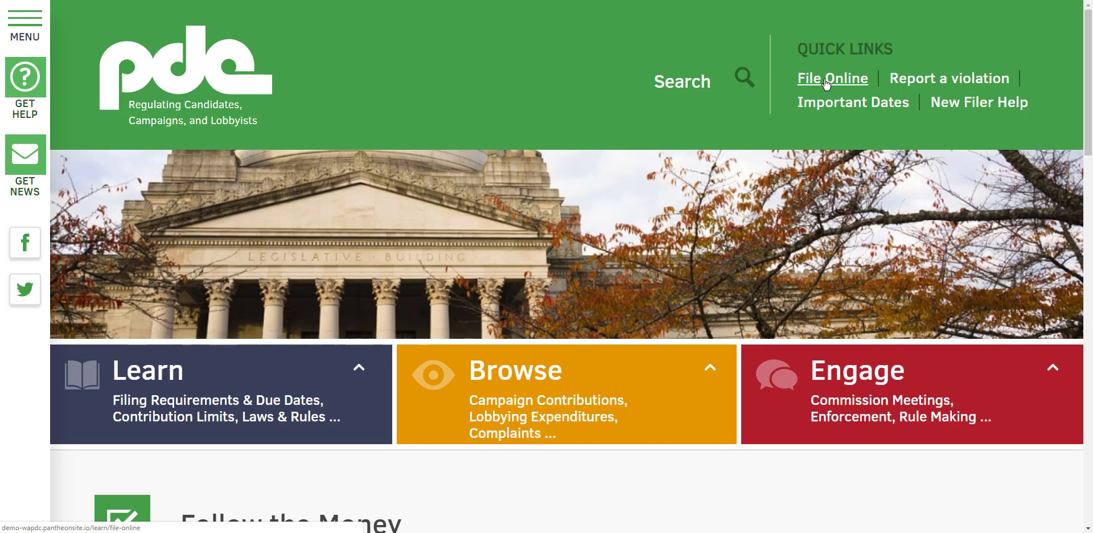
Open the campaign registration application (C-1, C-1pc) from the Candidates and Committees online filing page
left_click(826, 80)
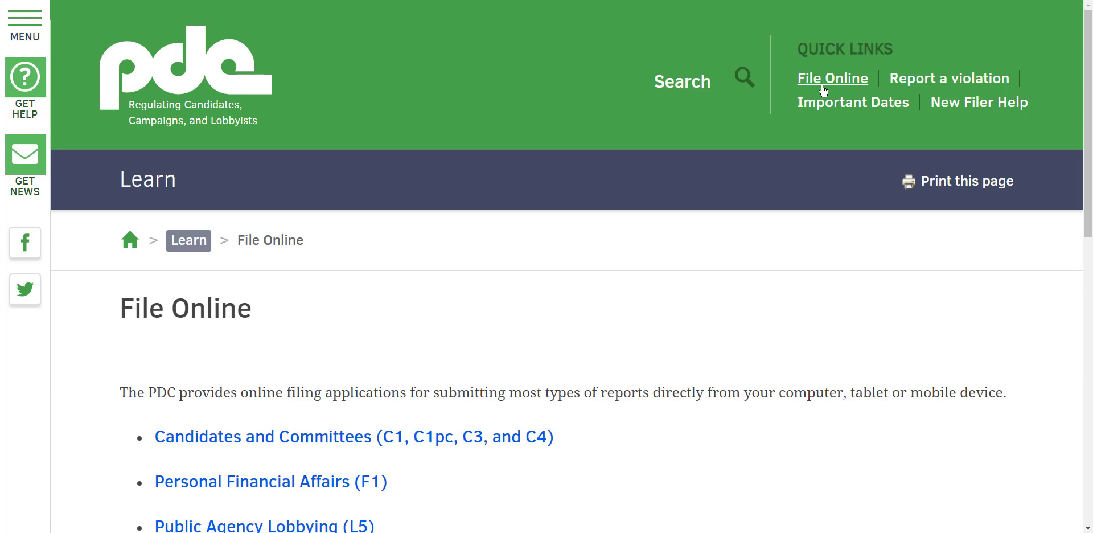
left_click(231, 444)
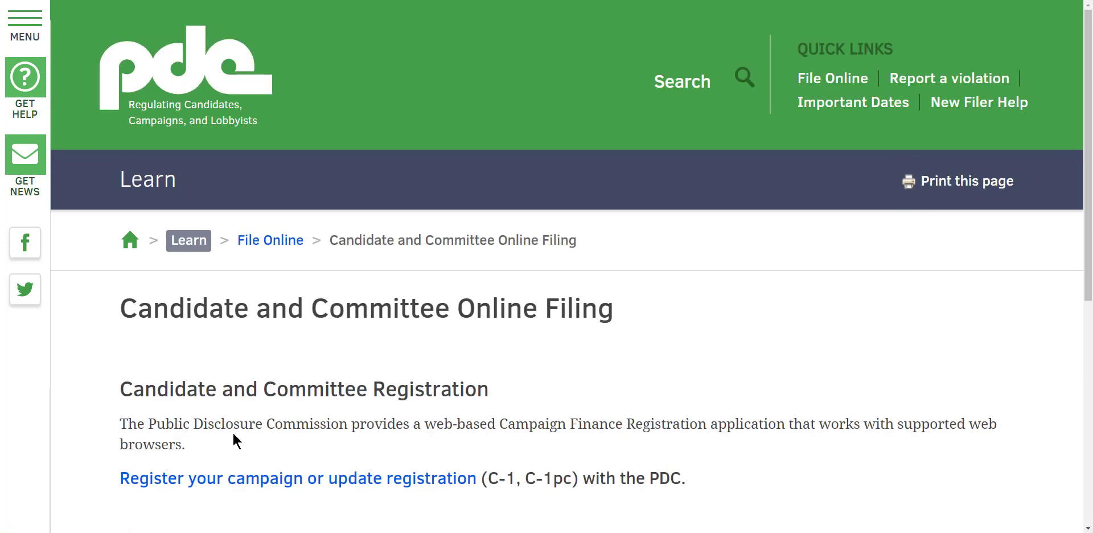
left_click(250, 483)
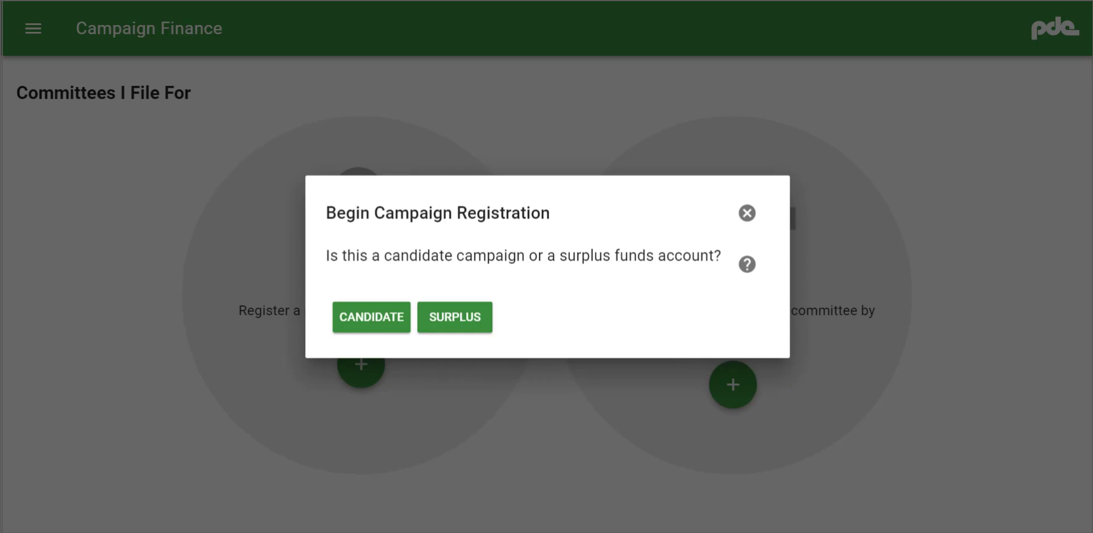
Begin a candidate campaign registration, entering the candidate's full name as it appears on the voter registration
left_click(362, 308)
left_click(358, 298)
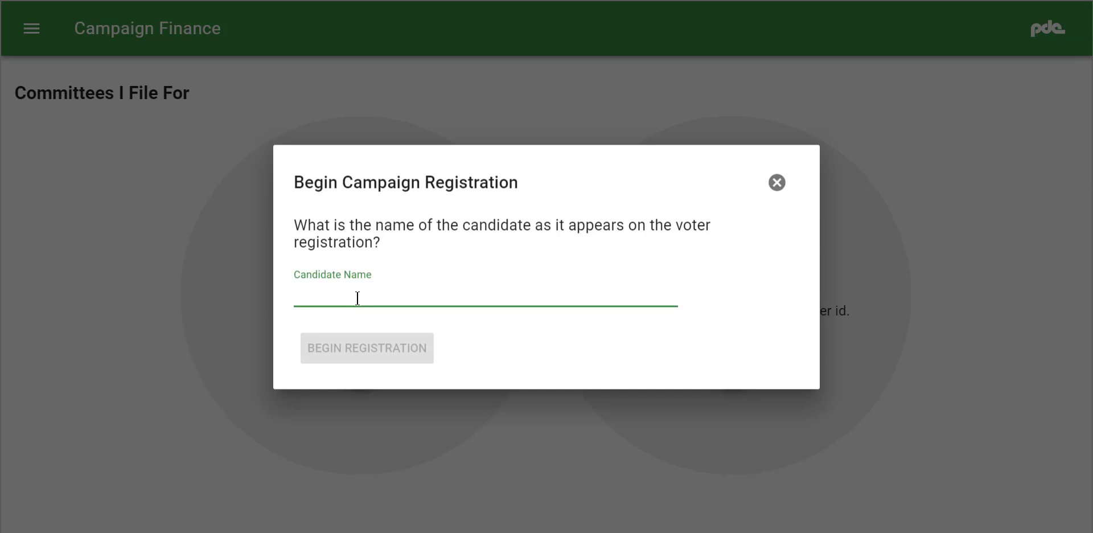
type("John")
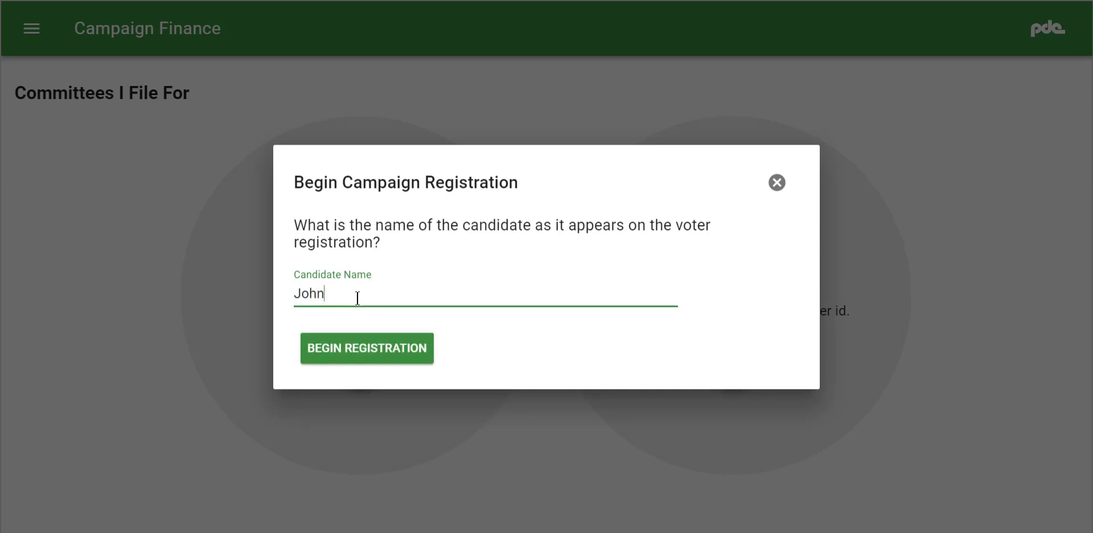
type(" S SMith")
left_click(361, 293)
key("BackSpace")
type("mith")
left_click(375, 353)
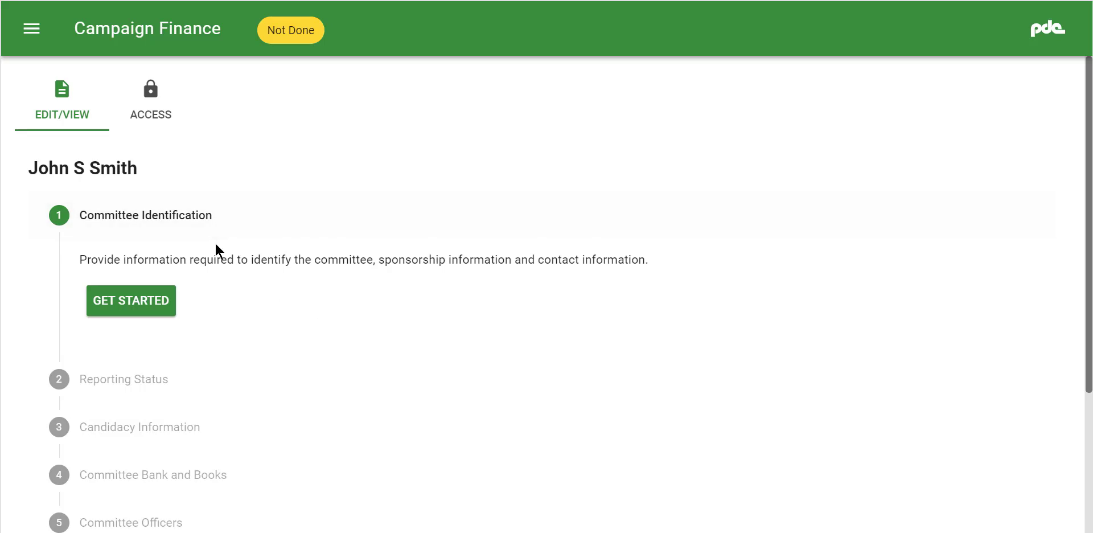
Look through the registration's sections and start the Committee Identification section
scroll(216, 244, "down", 2)
scroll(215, 244, "down", 1)
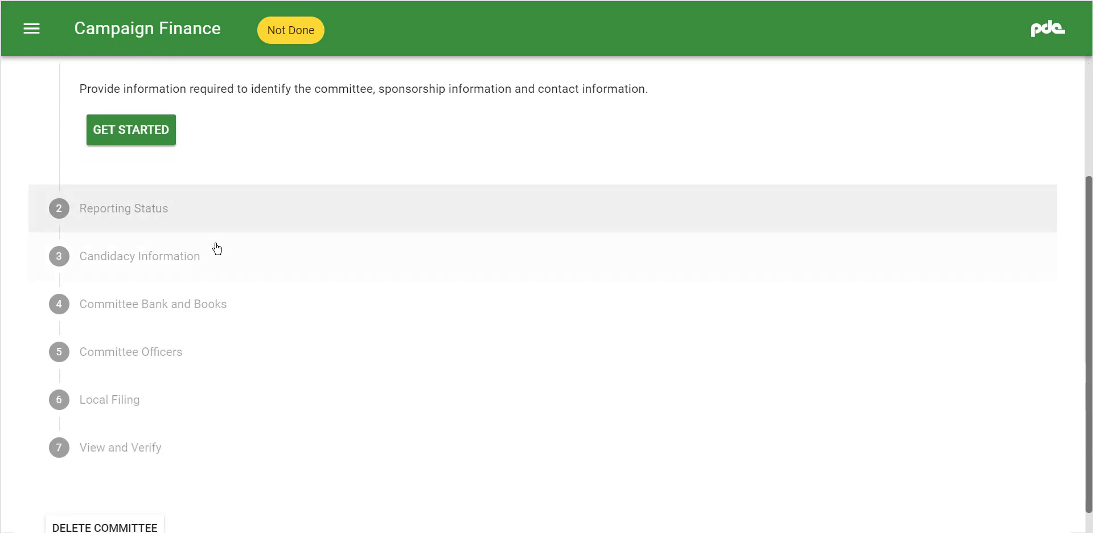
scroll(218, 249, "down", 1)
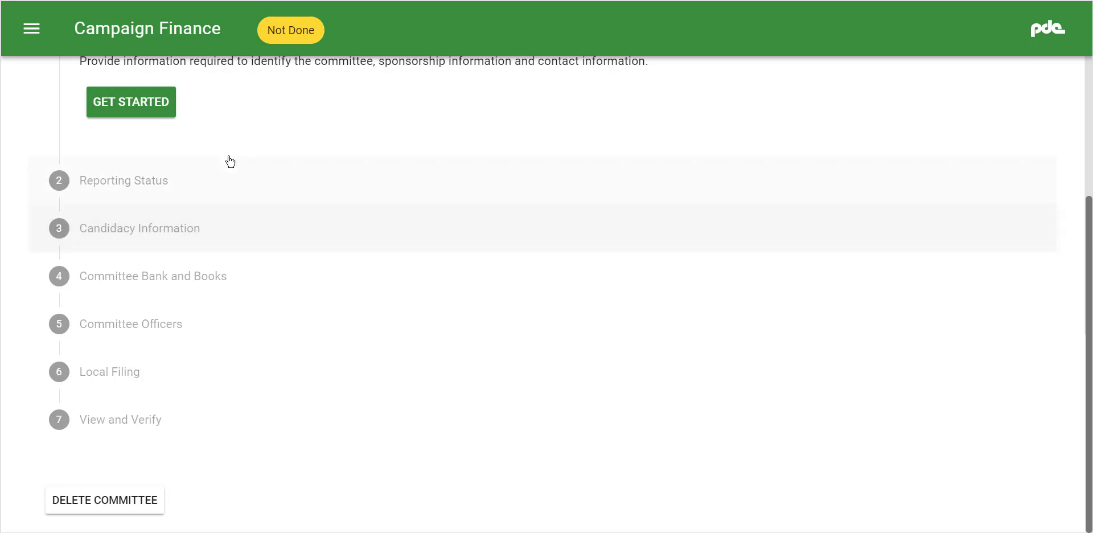
left_click(129, 99)
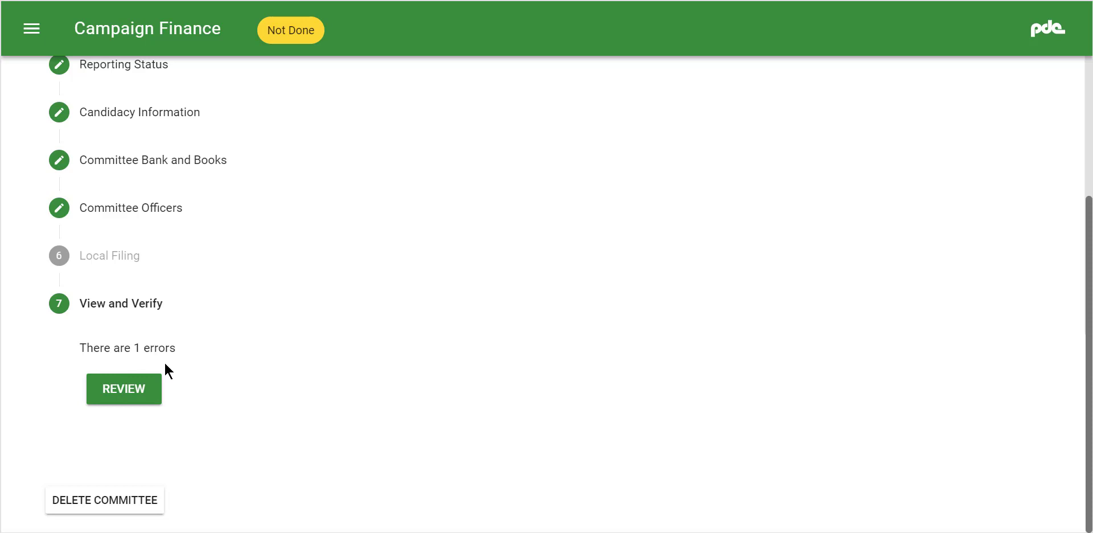
Review the registration for errors and go to the officers list to fix the incomplete officer information
left_click(136, 394)
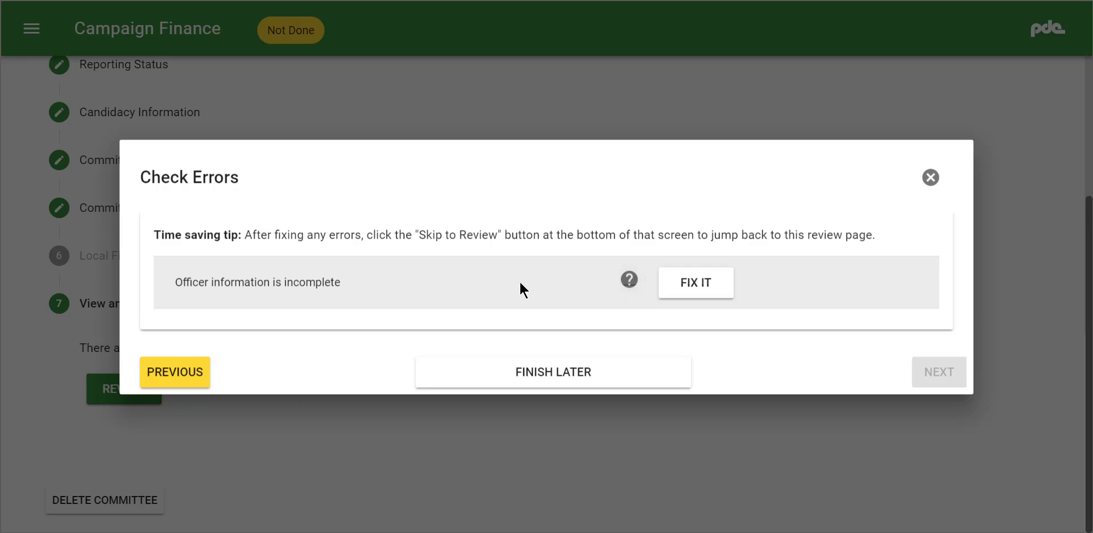
left_click(689, 290)
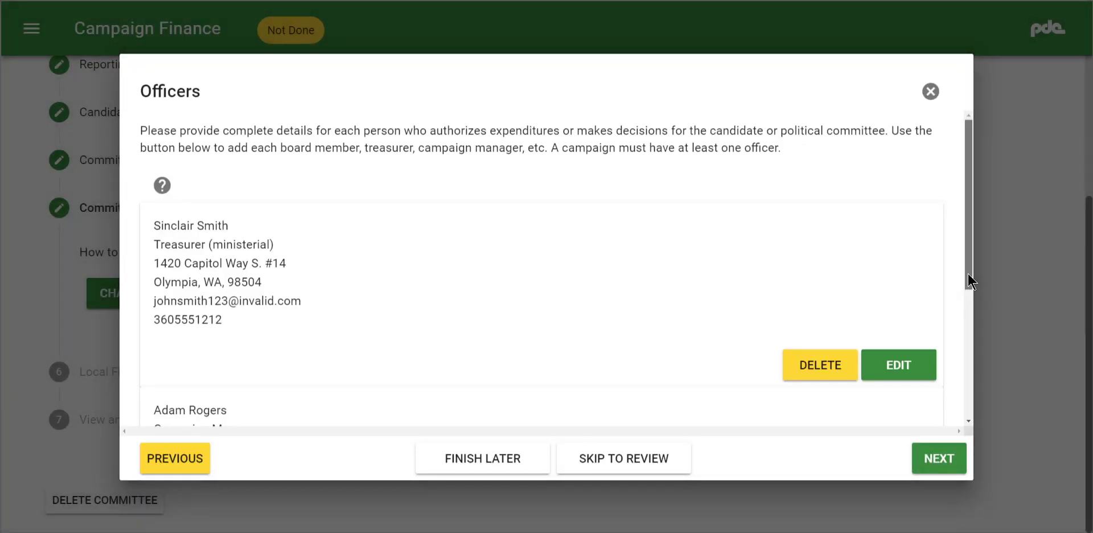
left_click_drag(968, 272, 968, 382)
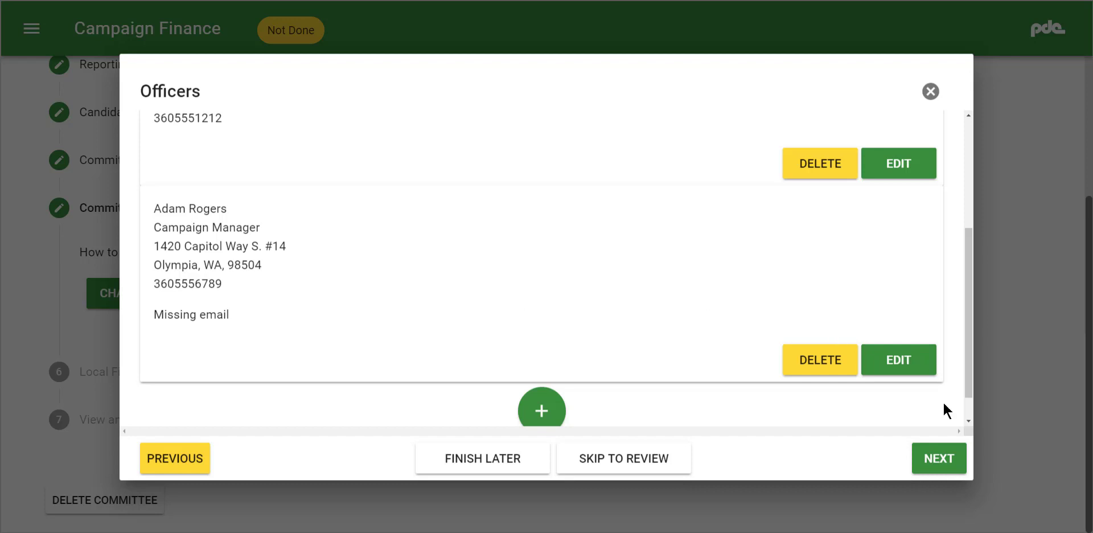
Fill in the campaign manager's missing email address in the officer details and save the entry
left_click(900, 362)
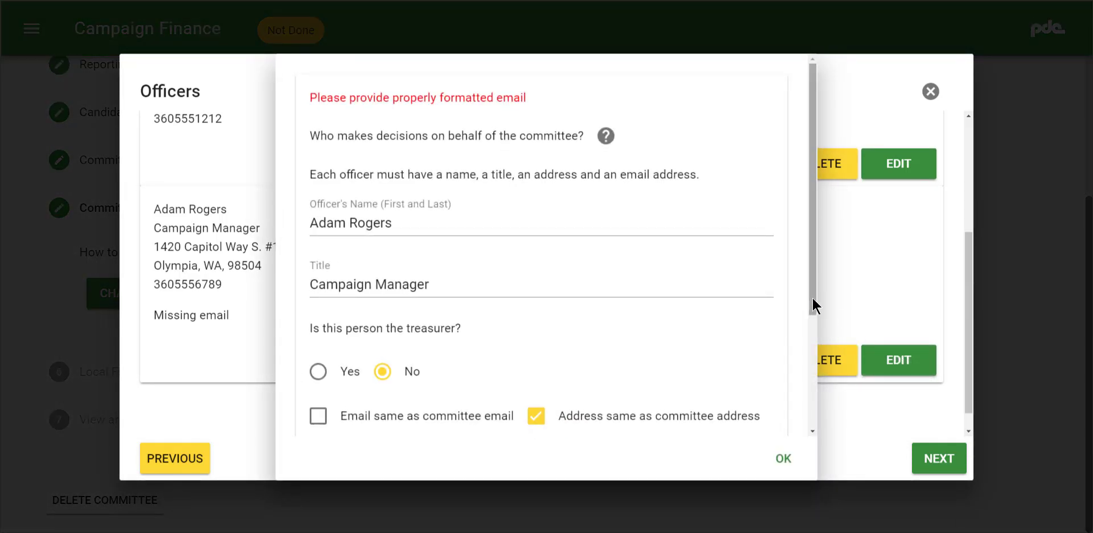
left_click_drag(812, 297, 816, 414)
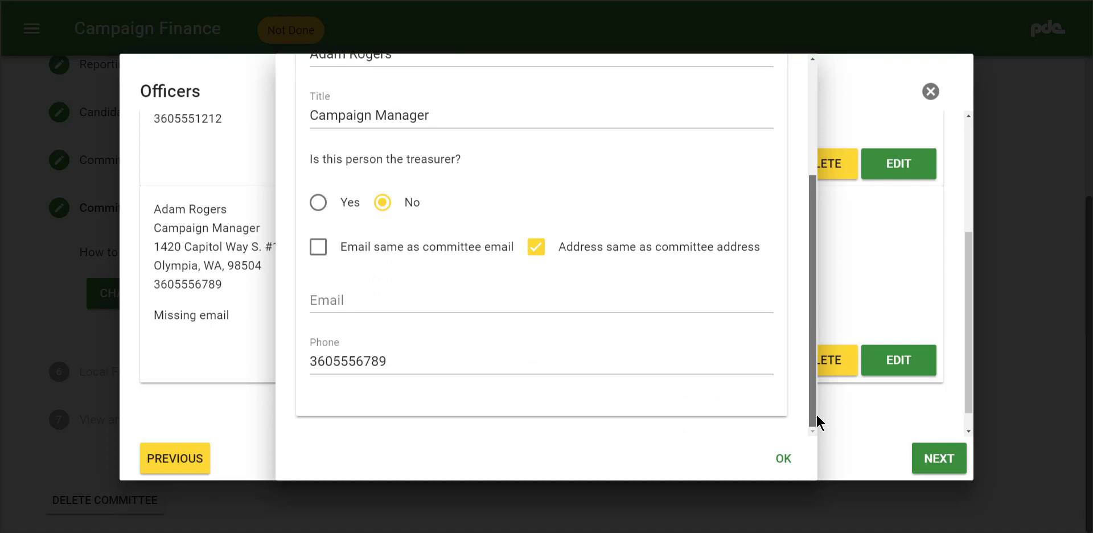
left_click(352, 301)
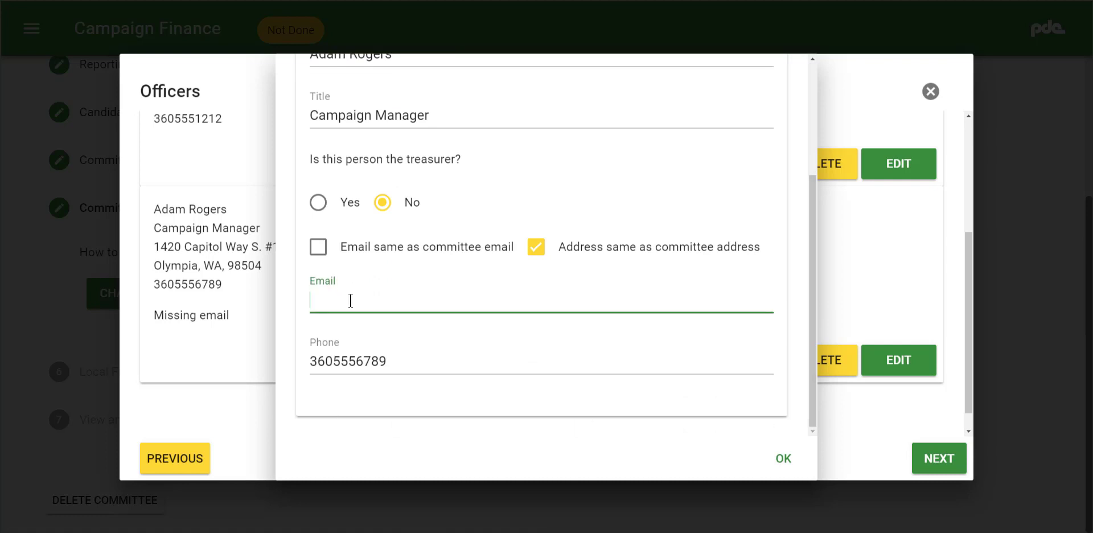
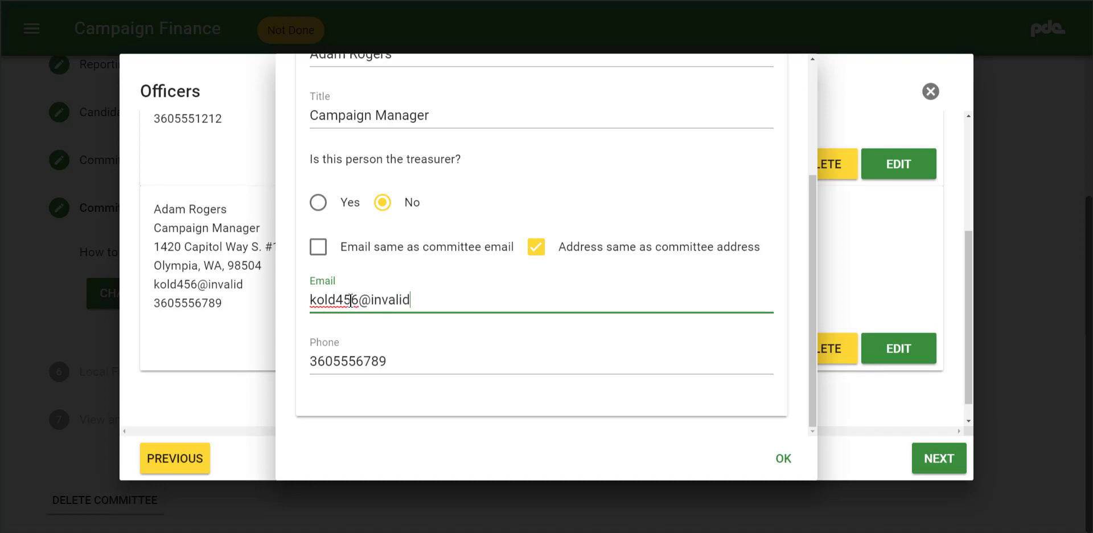
left_click(781, 461)
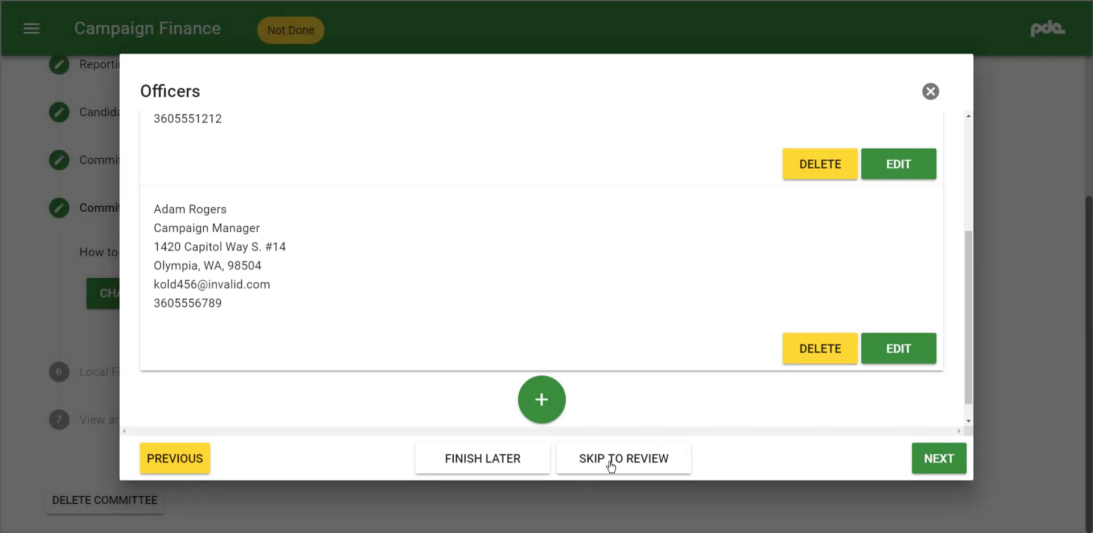
Return to the error check, read through the submission review including the officers, and proceed to sending it to the PDC
left_click(609, 463)
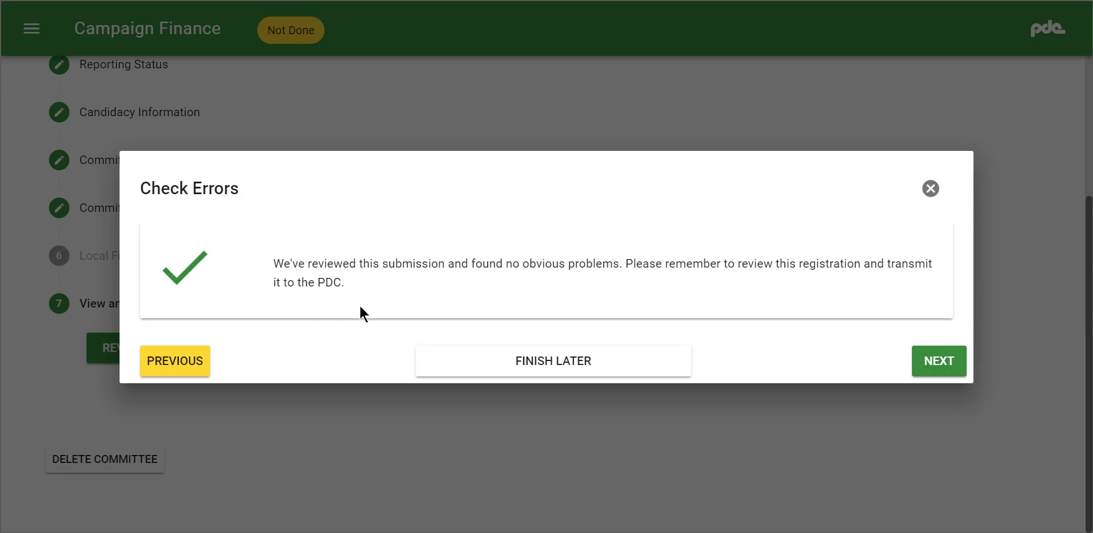
left_click(952, 368)
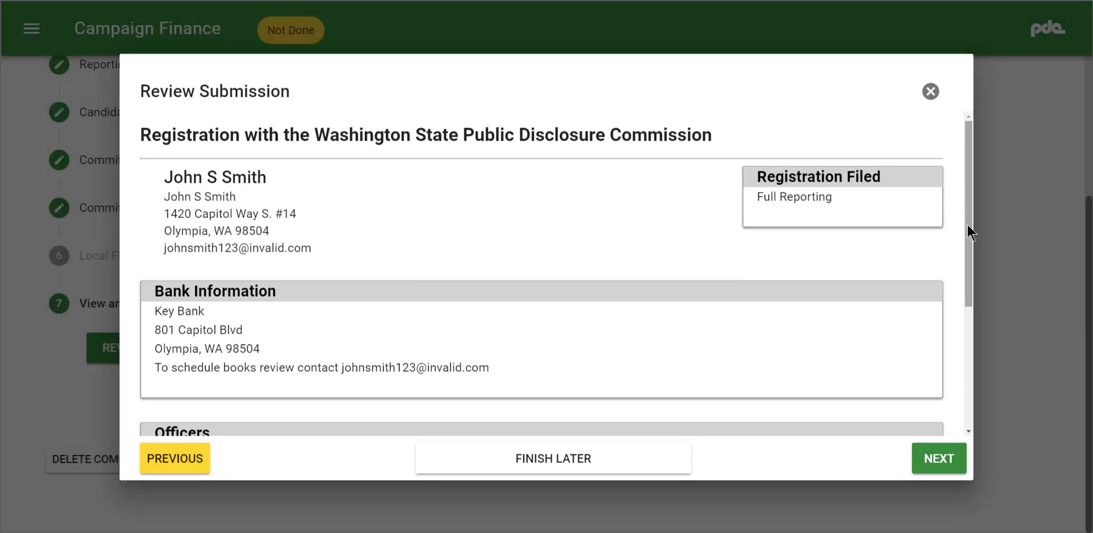
left_click_drag(968, 226, 967, 363)
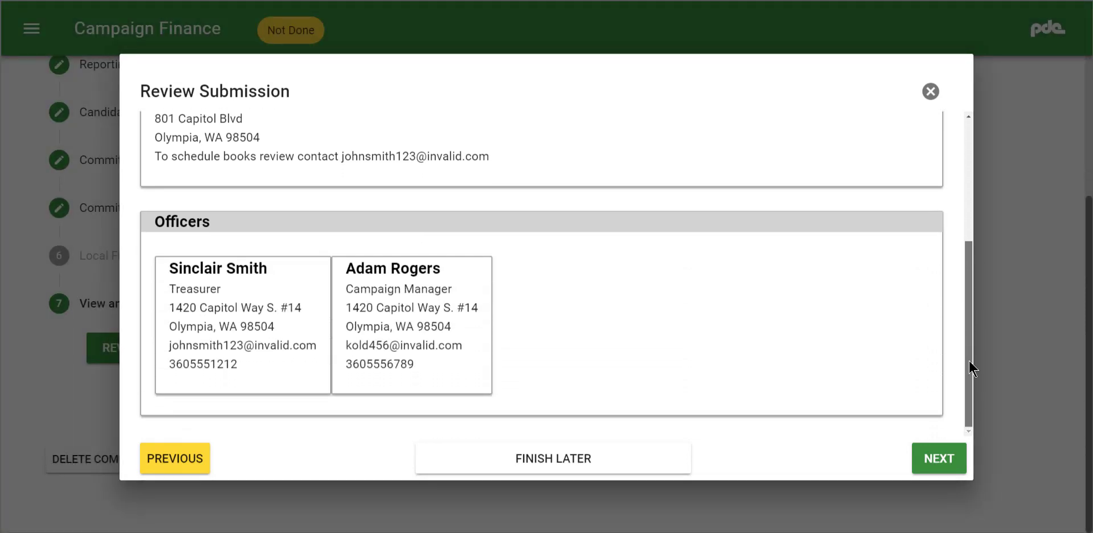
left_click(956, 459)
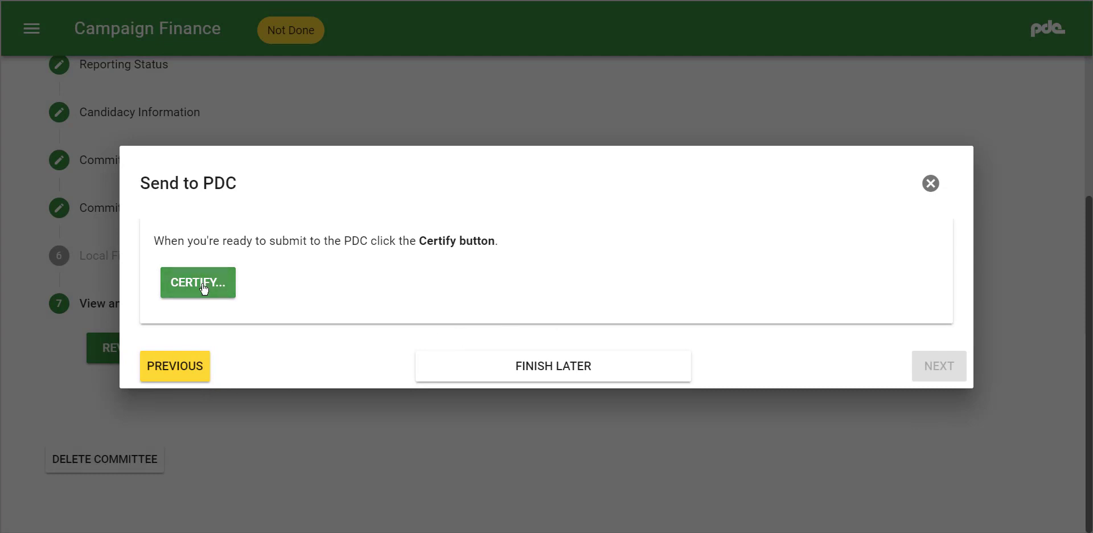
Certify and submit the registration with the filer's email, filing date 5-24-2019 and the statement "I certify", and acknowledge the submission
left_click(204, 290)
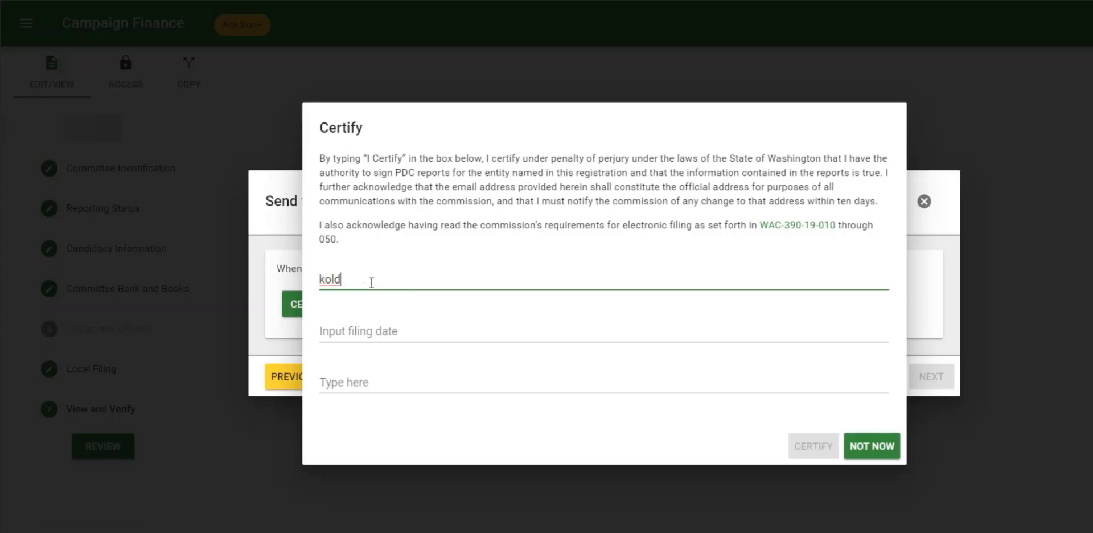
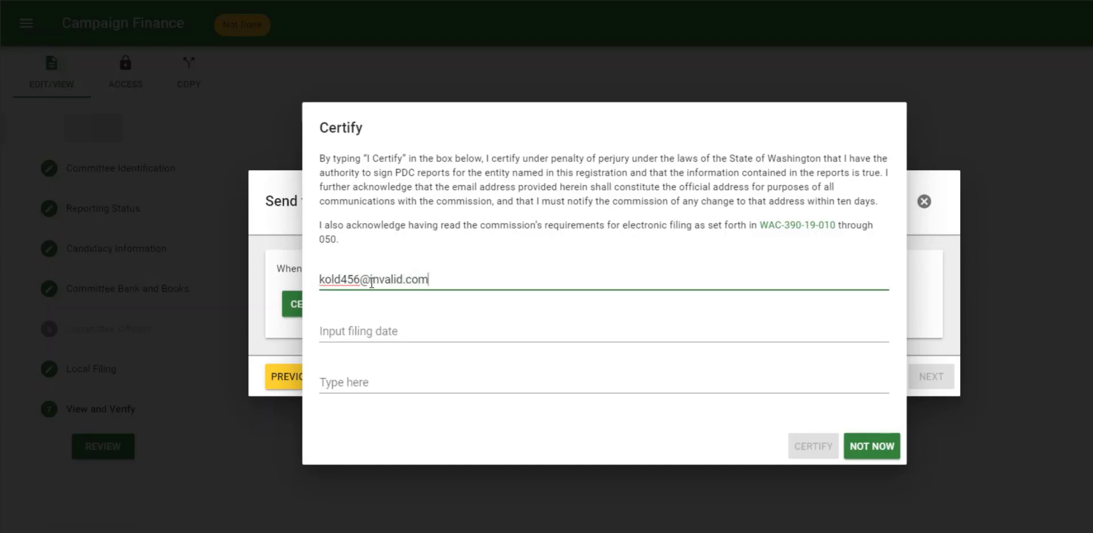
key("Tab")
type("5-")
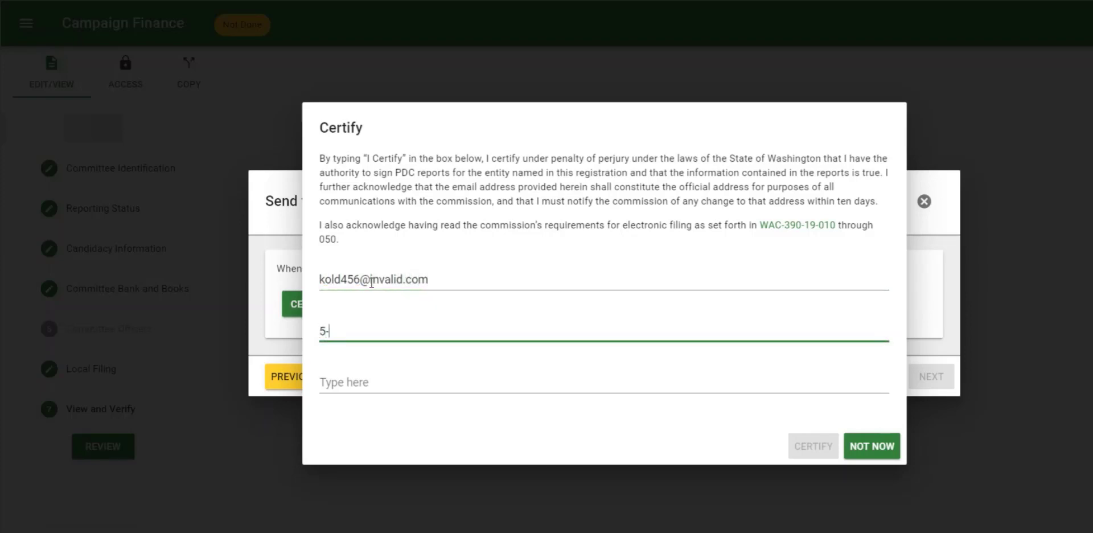
type("24-2019")
key("Tab")
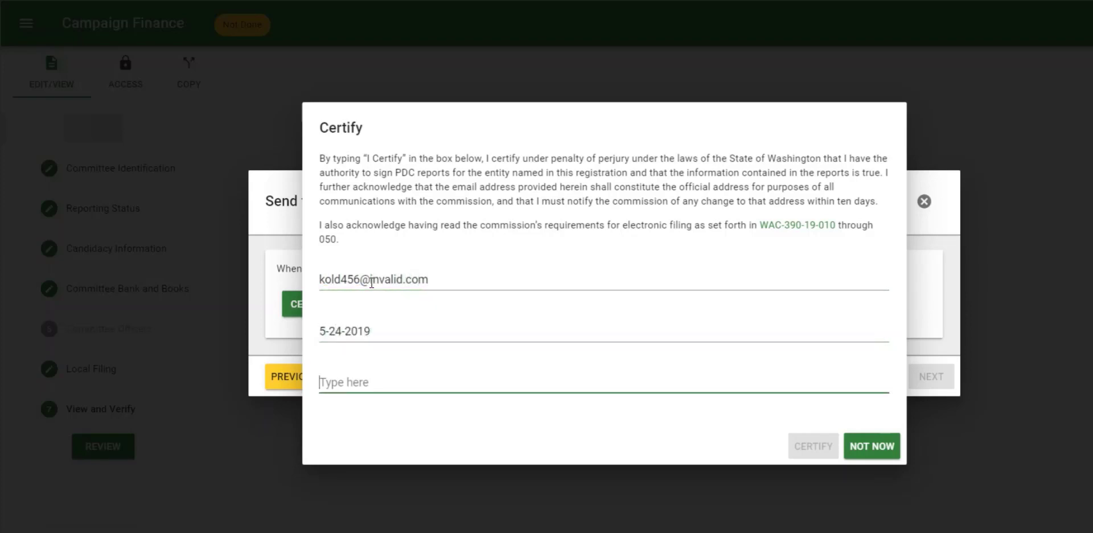
type("I certify")
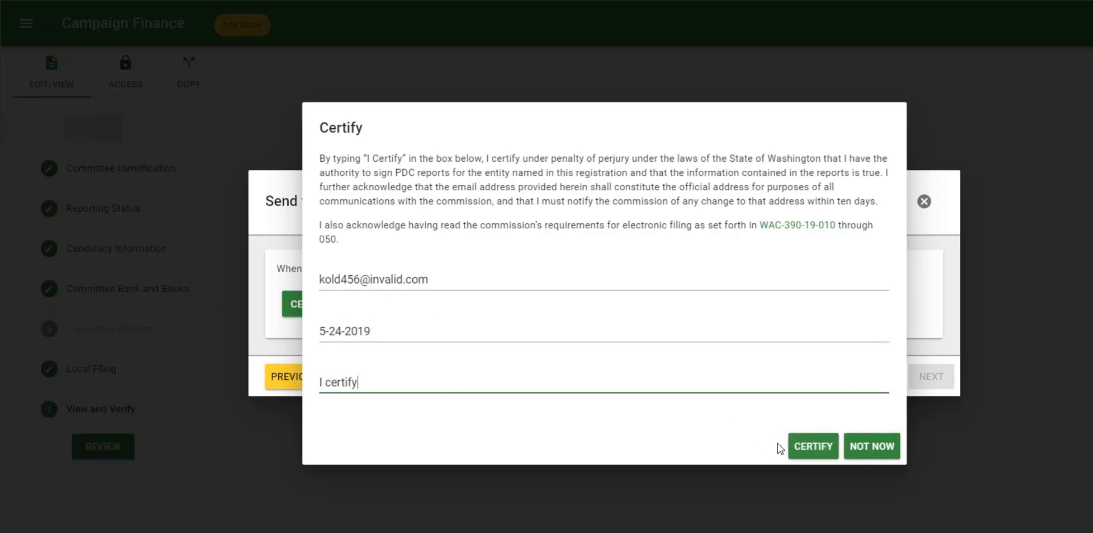
left_click(804, 451)
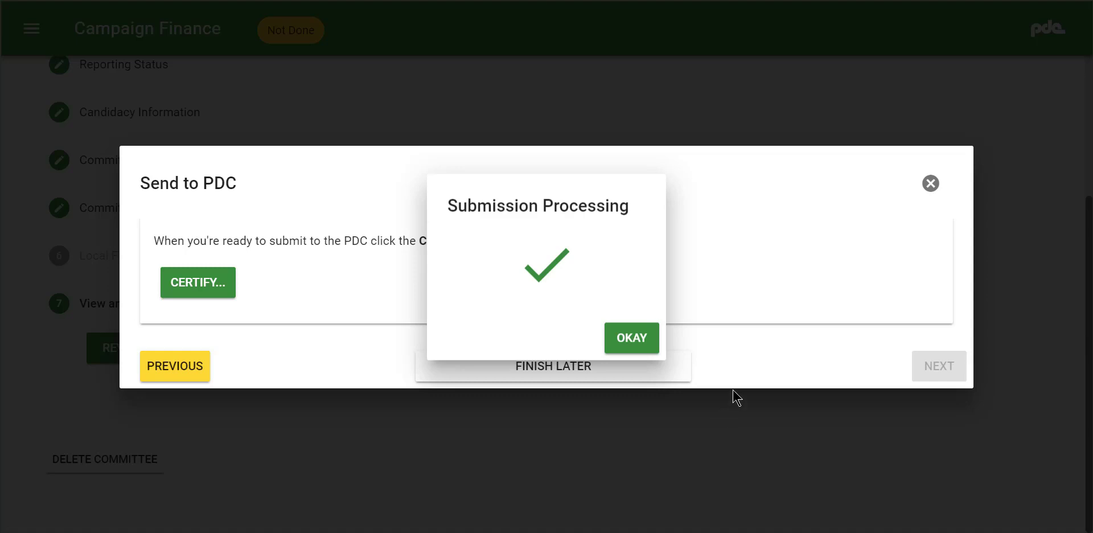
left_click(639, 341)
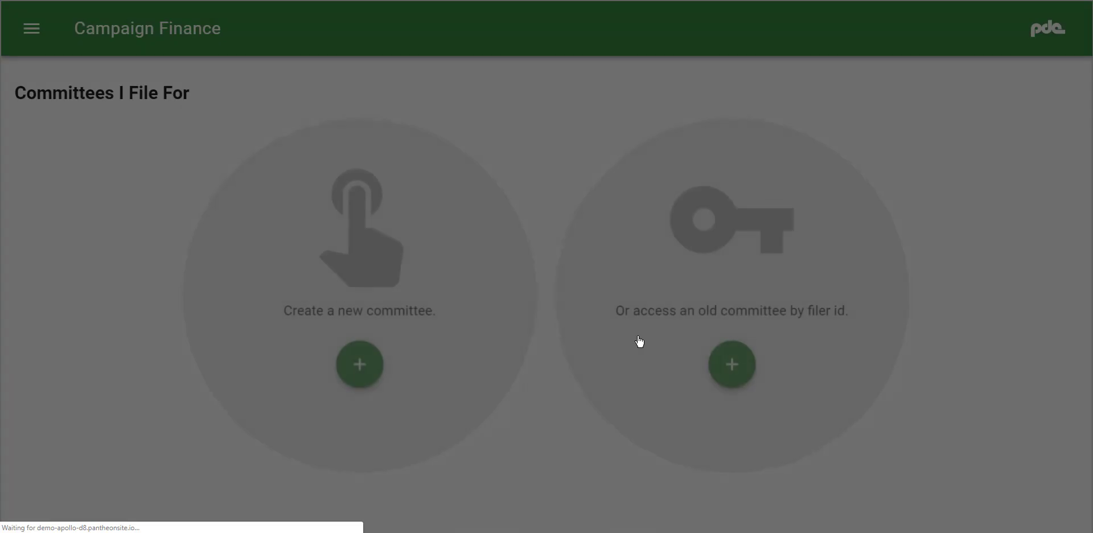